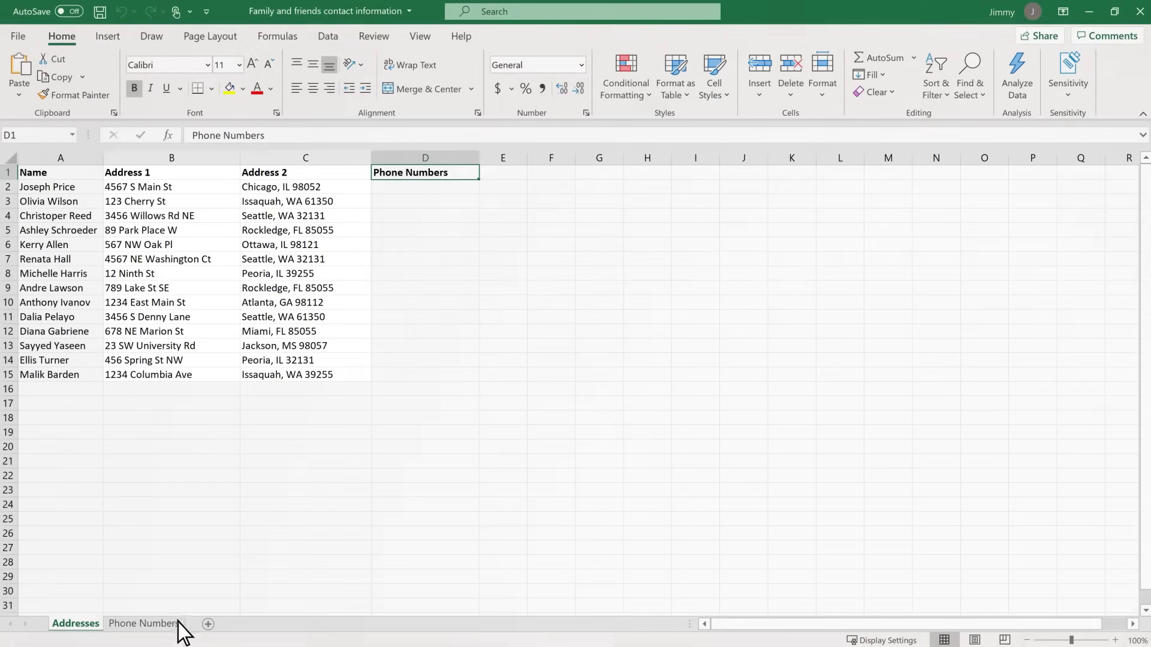
- Switch to the Phone Numbers sheet to view the contacts' phone numbers and birthdays
left_click(175, 622)
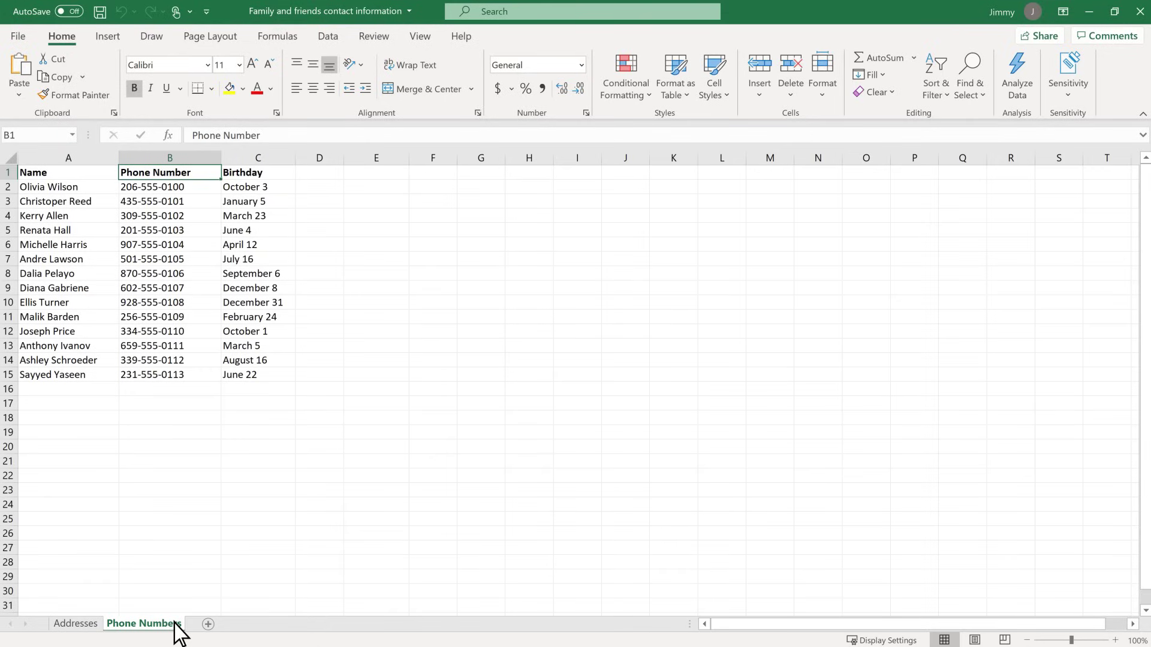
- Return to the Addresses sheet, where the Phone Numbers column is still empty
left_click(75, 627)
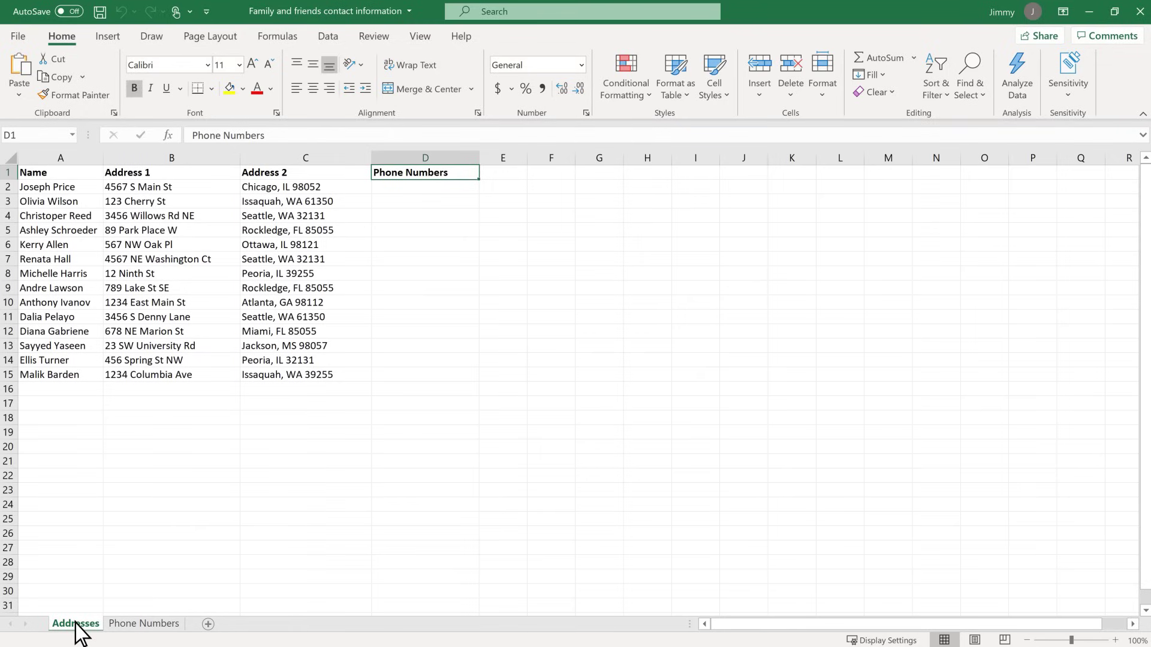
- Select cell D2 to begin a VLOOKUP formula for the first contact's phone number
left_click(444, 192)
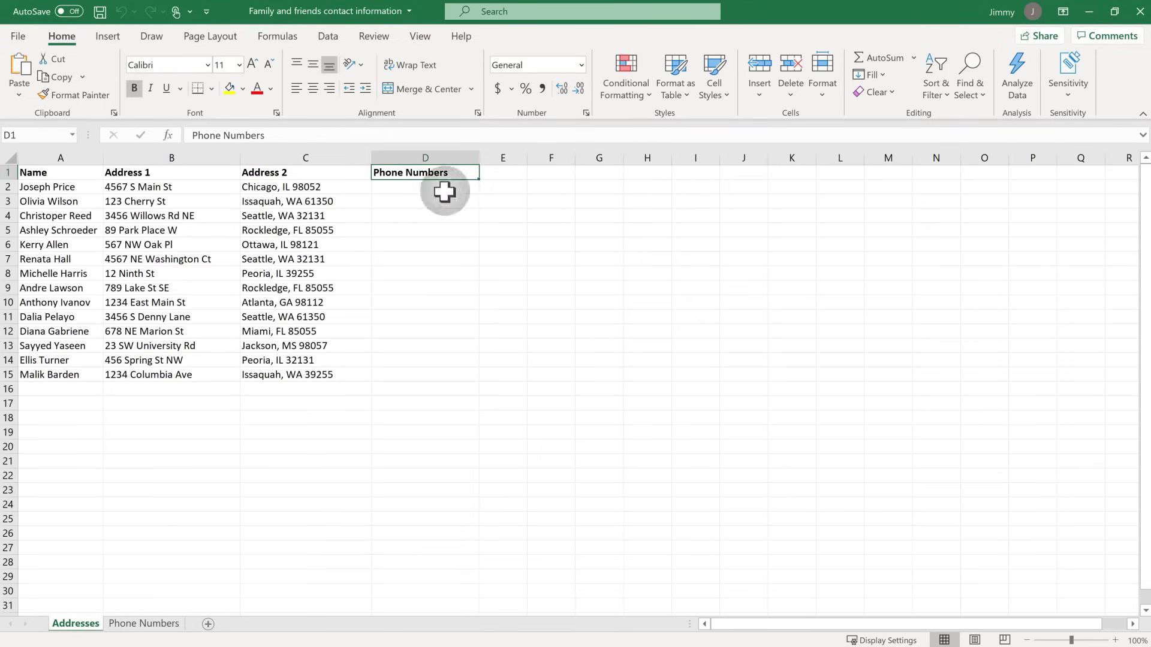
type("=")
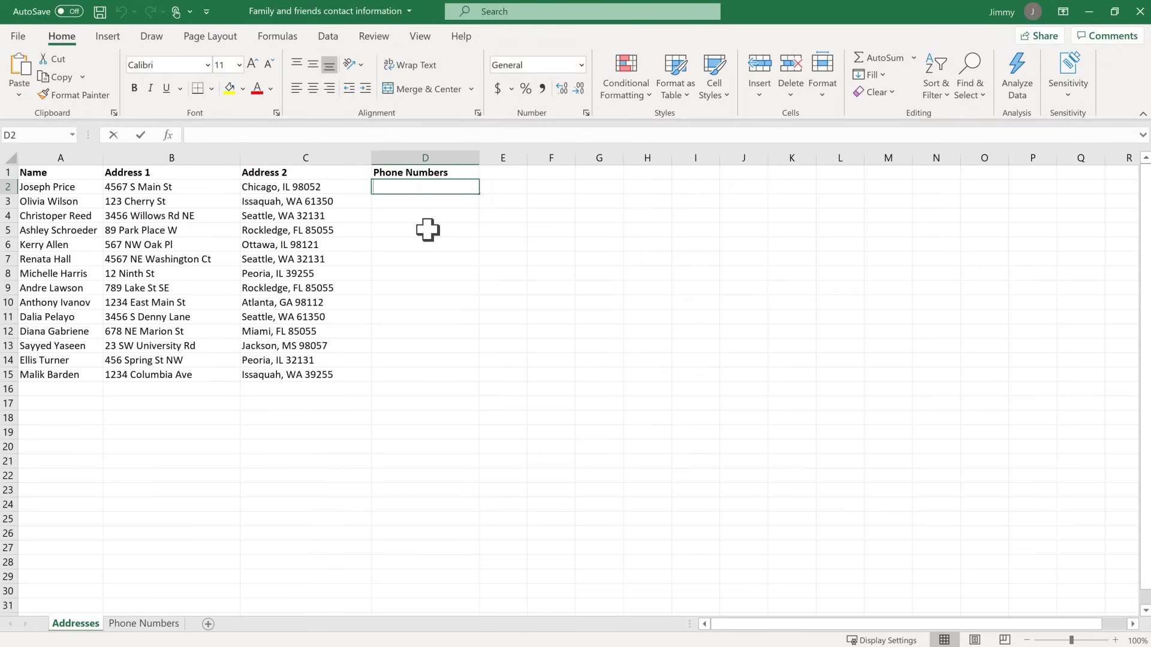
type("VLOO")
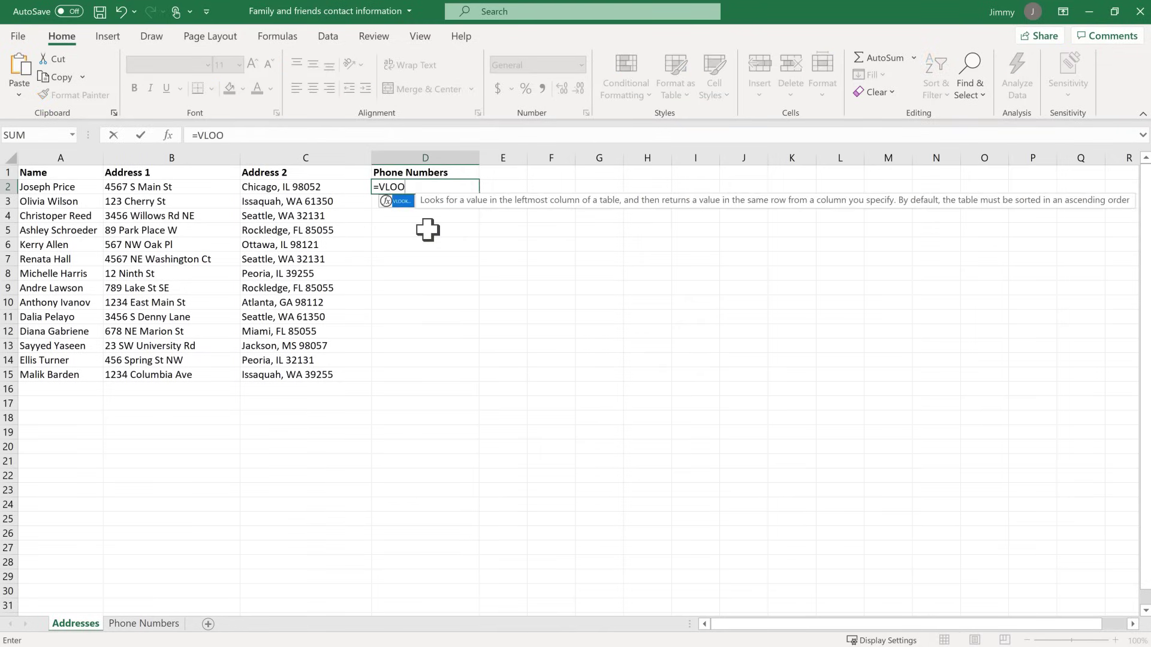
type("KUP(")
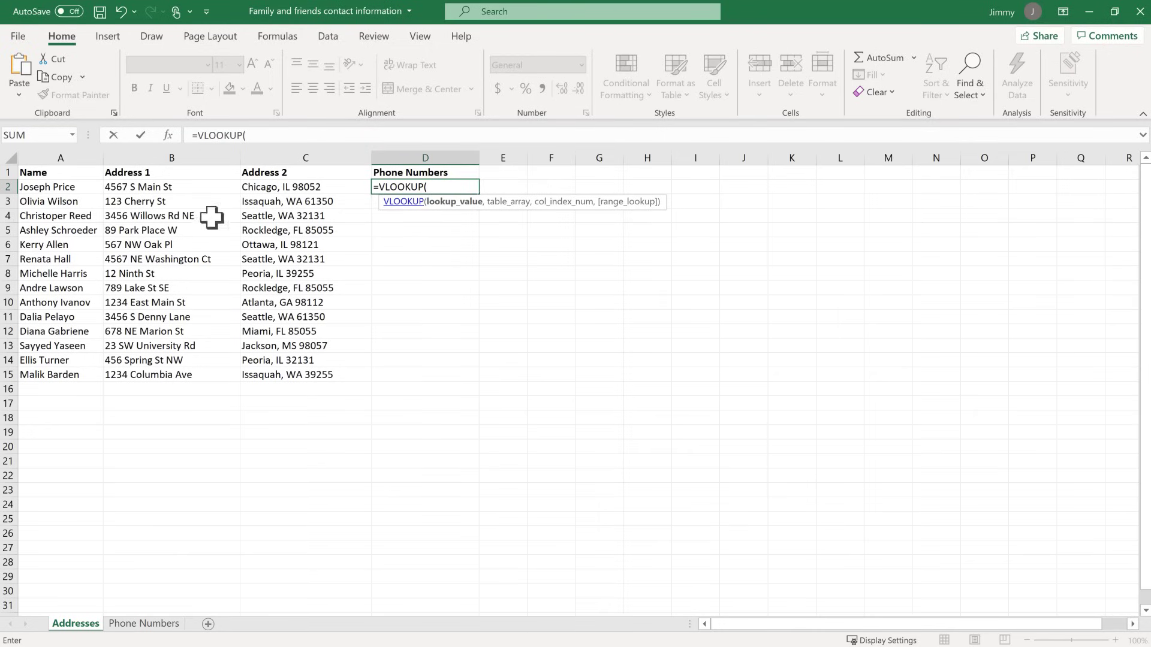
- Set the contact names A2:A15 as the VLOOKUP lookup value
left_click(96, 190)
left_click_drag(97, 190, 67, 380)
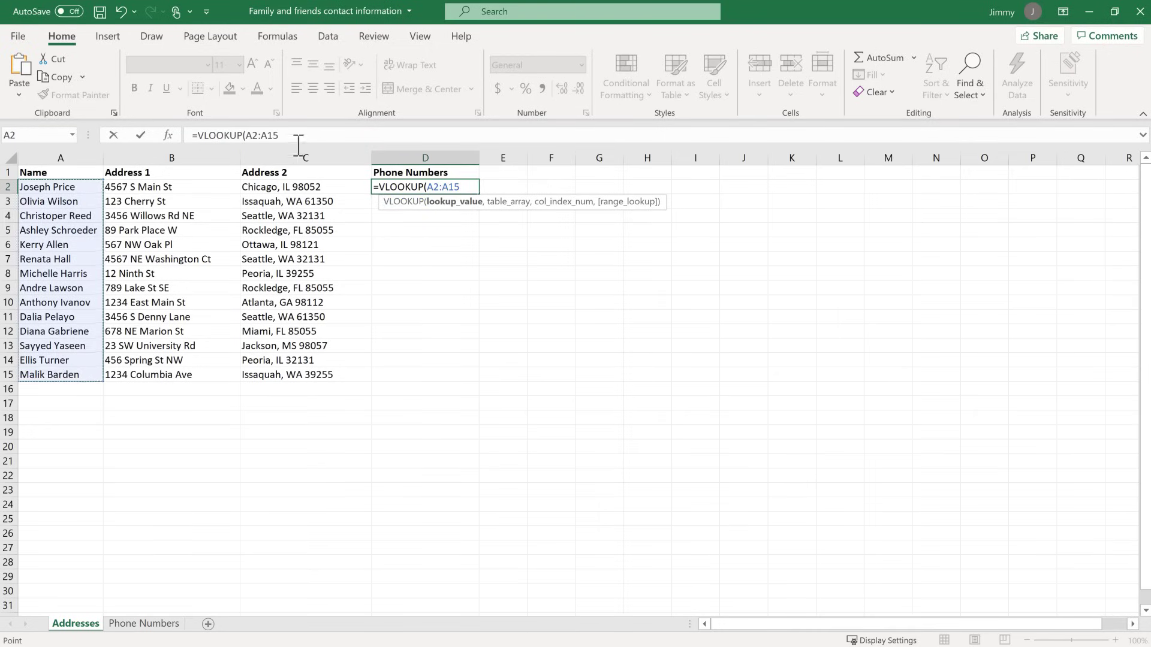
type(",")
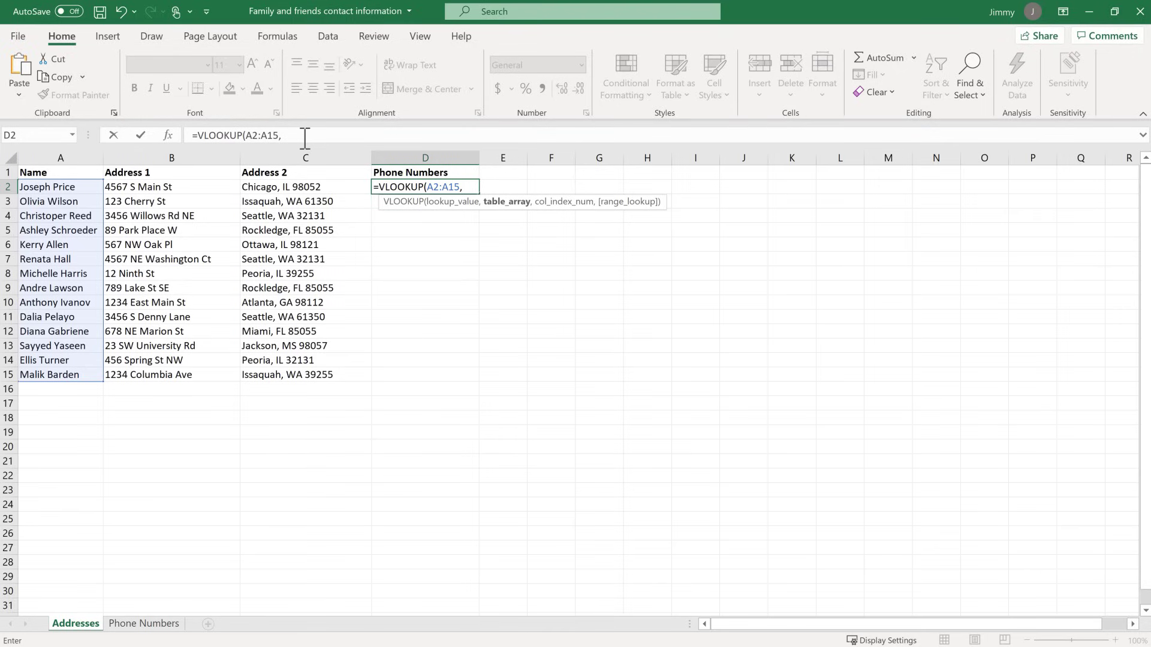
left_click(126, 623)
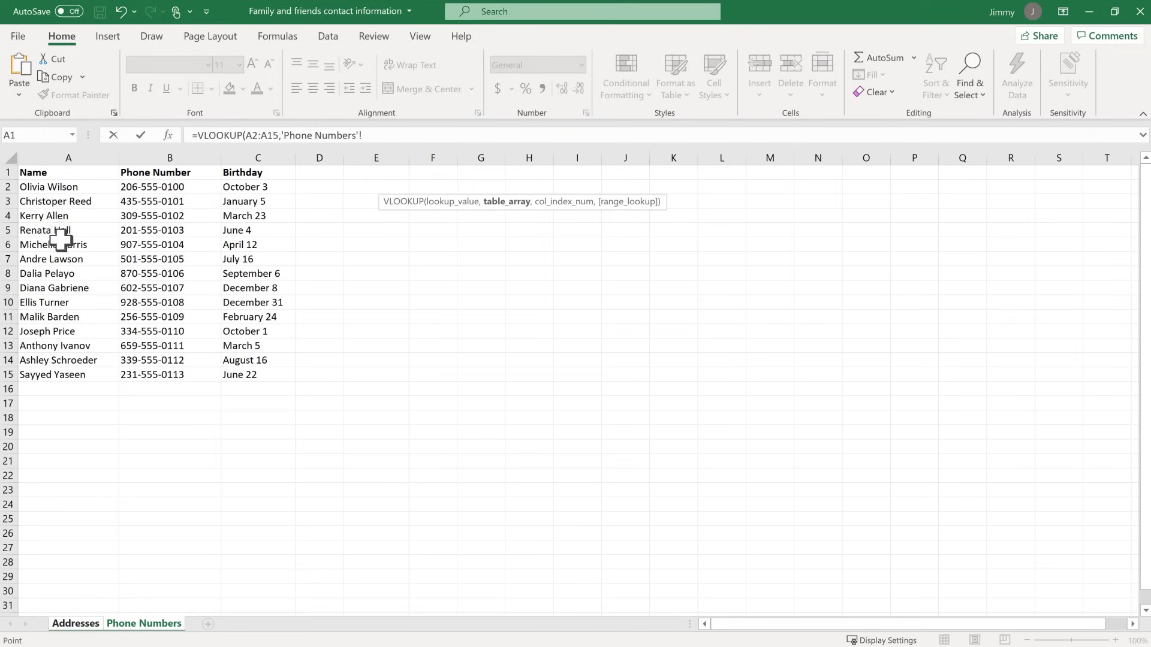
- Use the Phone Numbers sheet's A2:B15 range as the VLOOKUP table array
left_click_drag(55, 190, 189, 374)
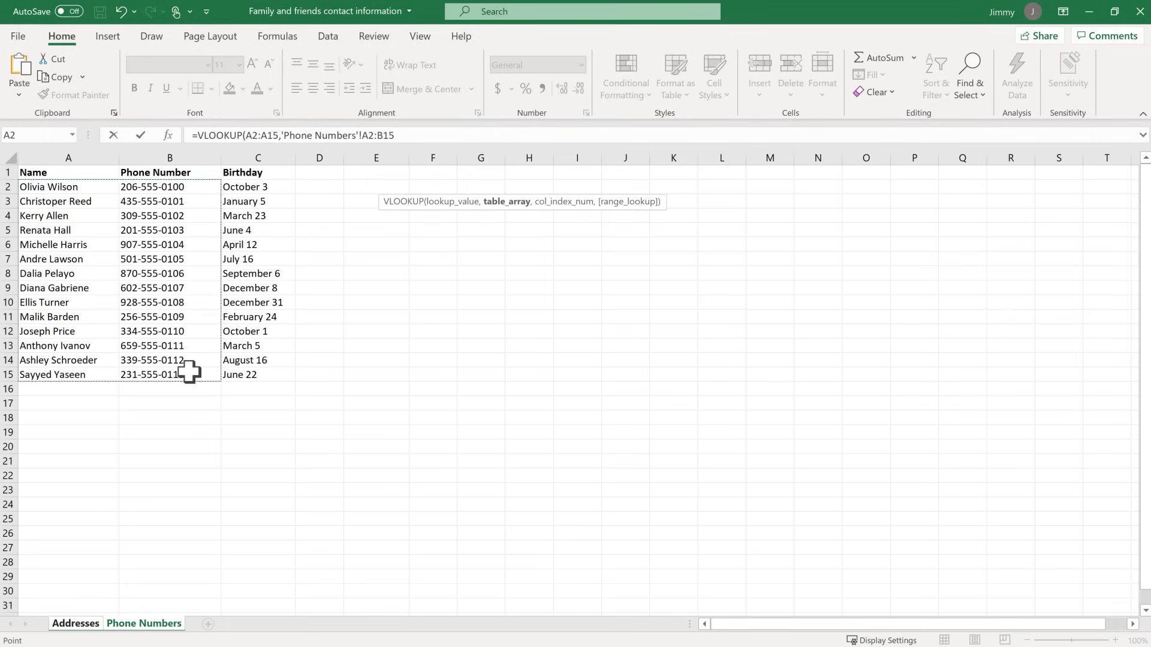
type(",")
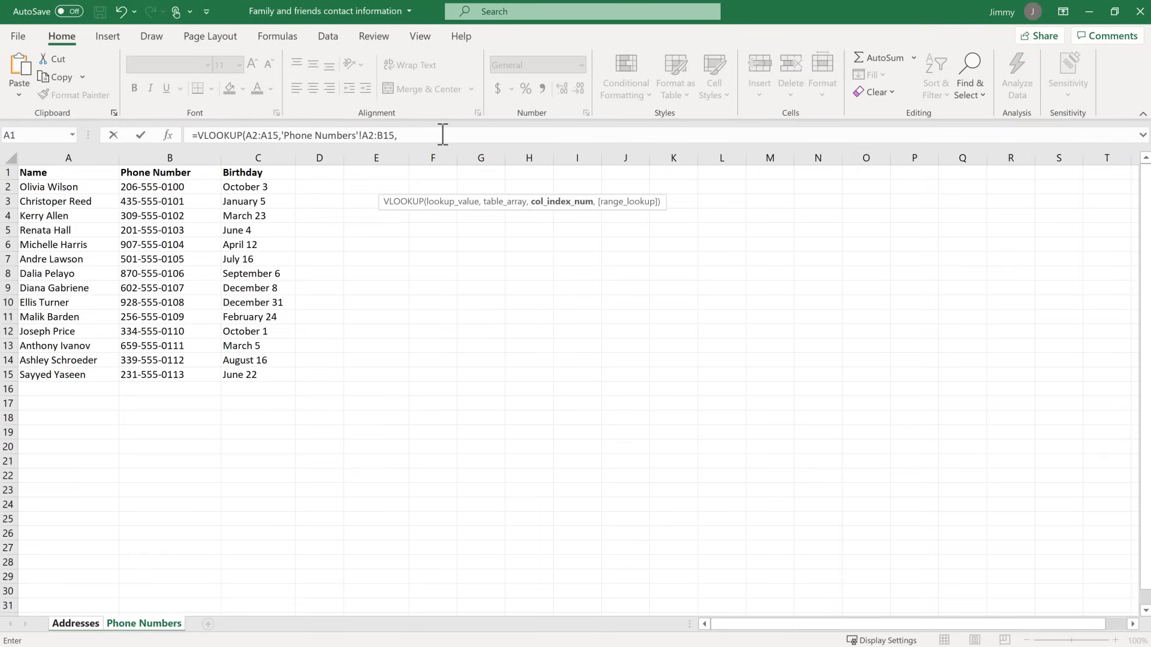
type("2")
type(",")
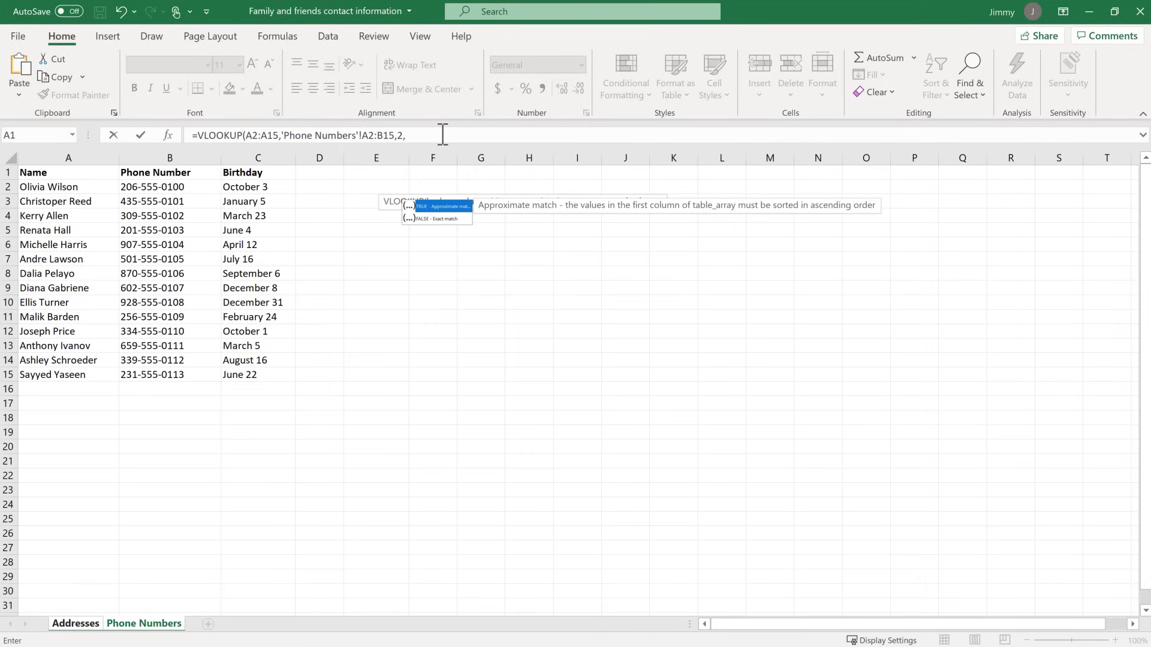
type("FAL")
type("SE")
- Commit the exact-match VLOOKUP so column D fills with phone numbers
key("Return")
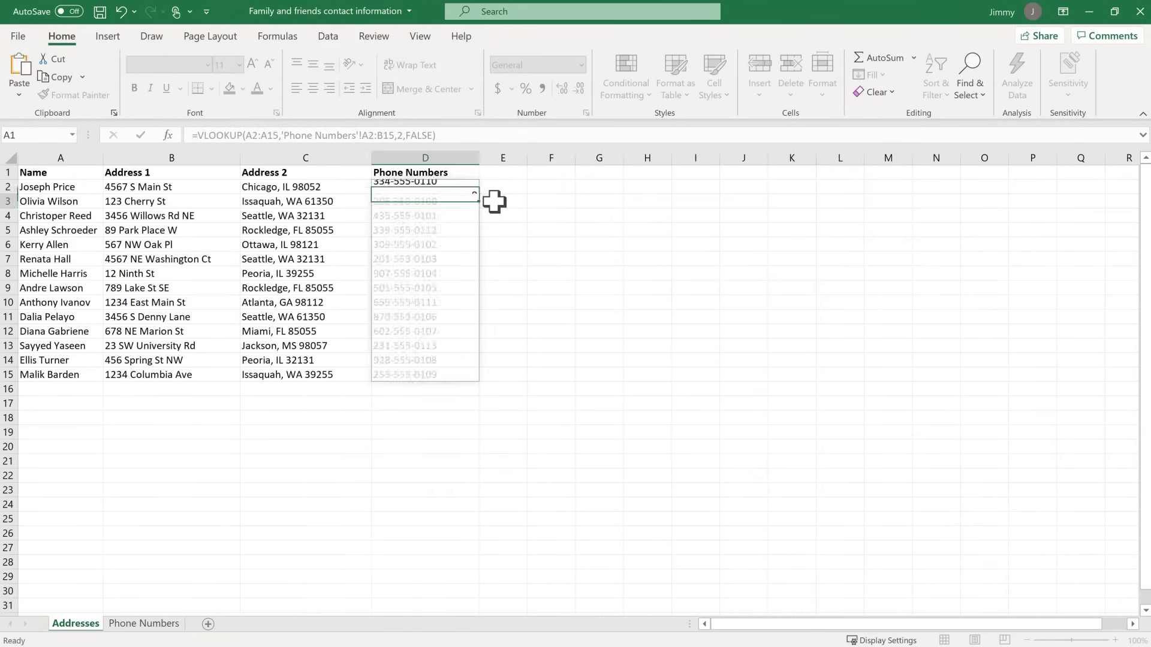